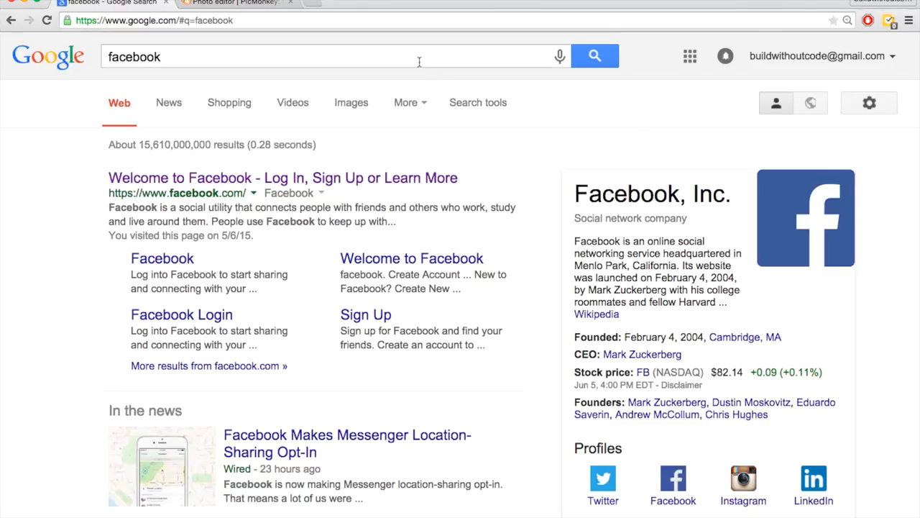
- Search Google for 'google', then 'linkedin', and switch to the PicMonkey tab
type("google")
key("Return")
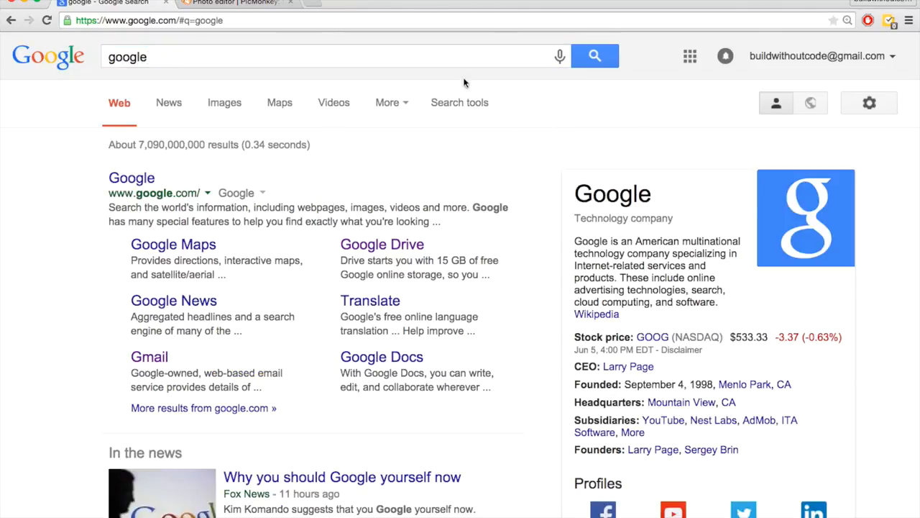
left_click(440, 54)
type("linkedin")
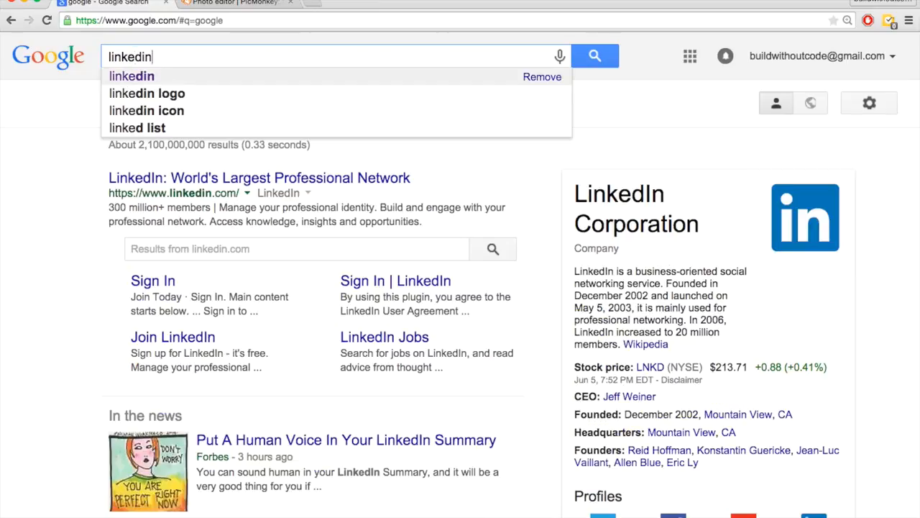
key("Return")
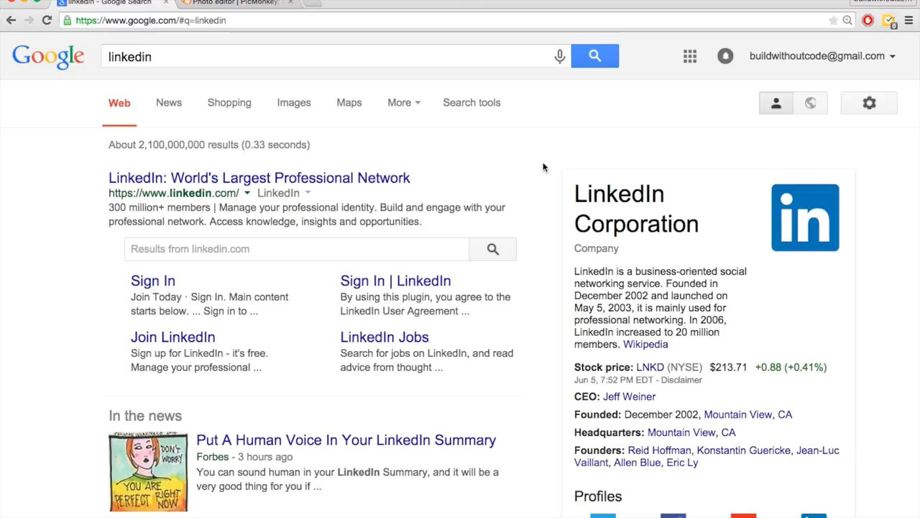
key("ctrl+Tab")
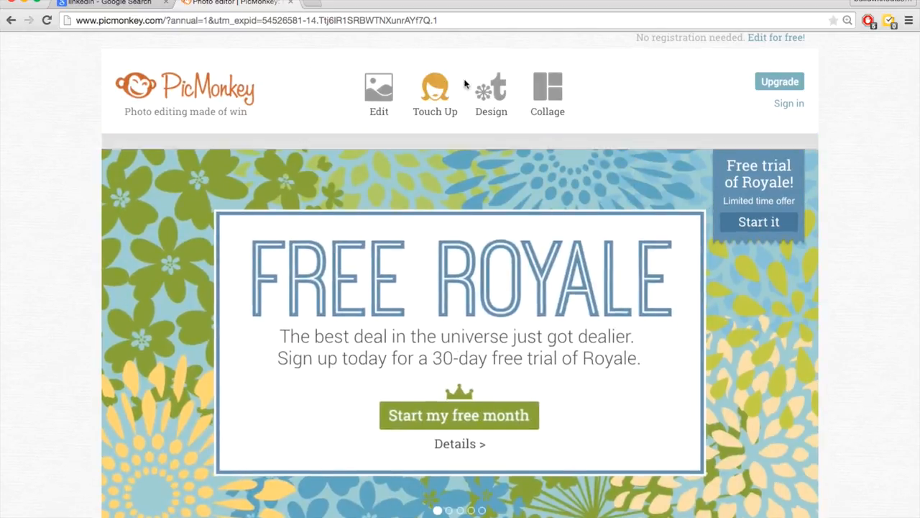
- Start a new PicMonkey design using the Square canvas option
mouse_move(496, 100)
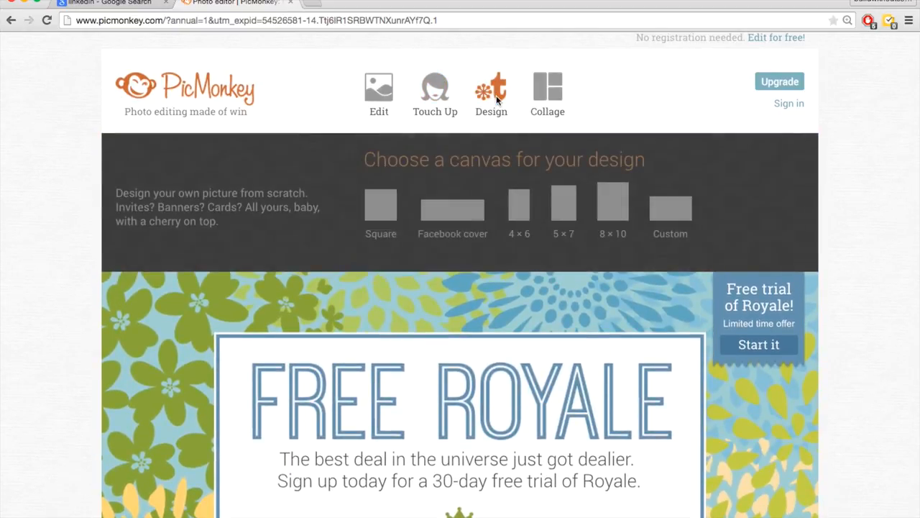
left_click(382, 209)
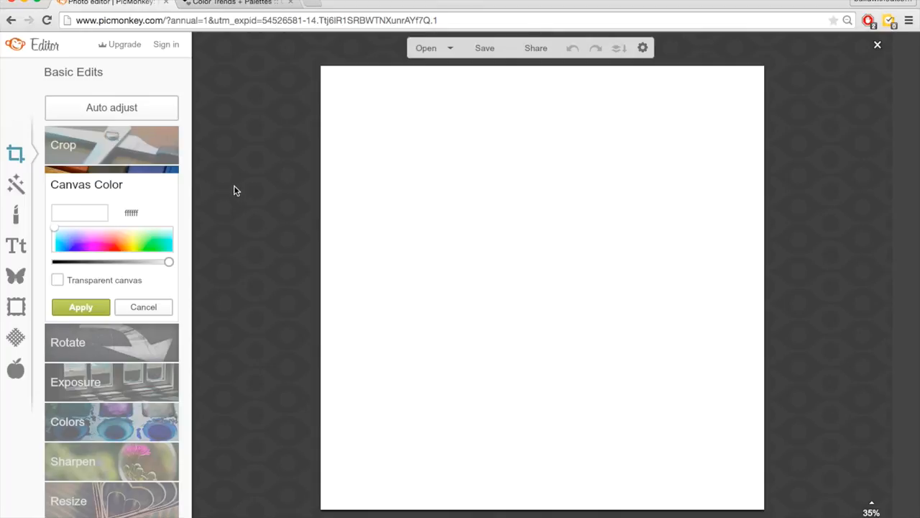
- Make the square canvas transparent and open the Overlays Labels collection
left_click(58, 280)
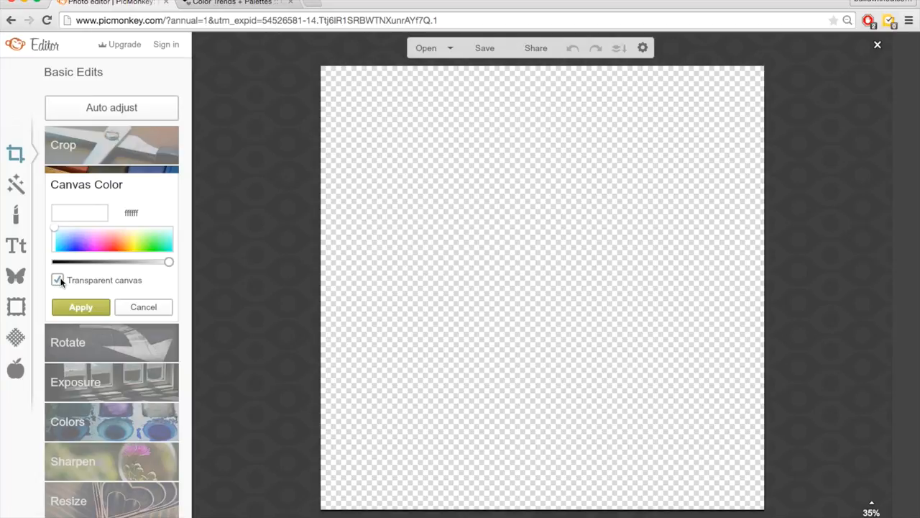
left_click(87, 307)
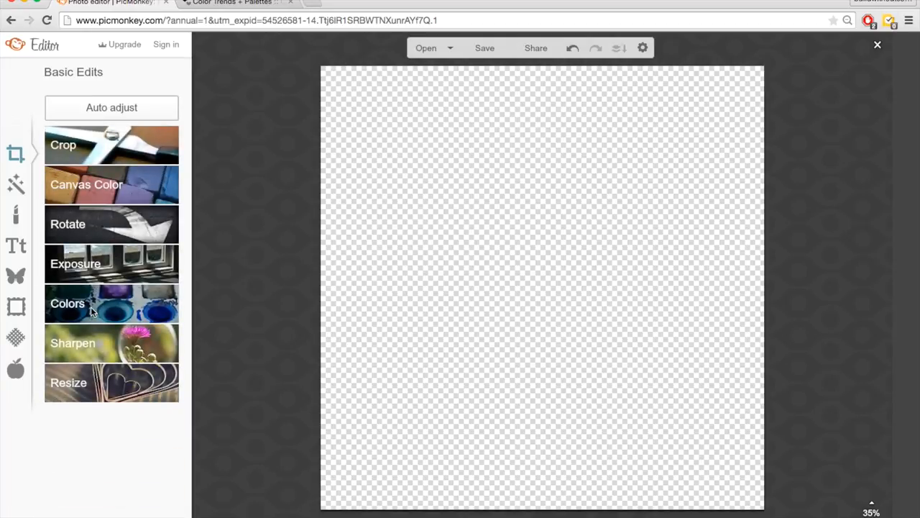
left_click(22, 281)
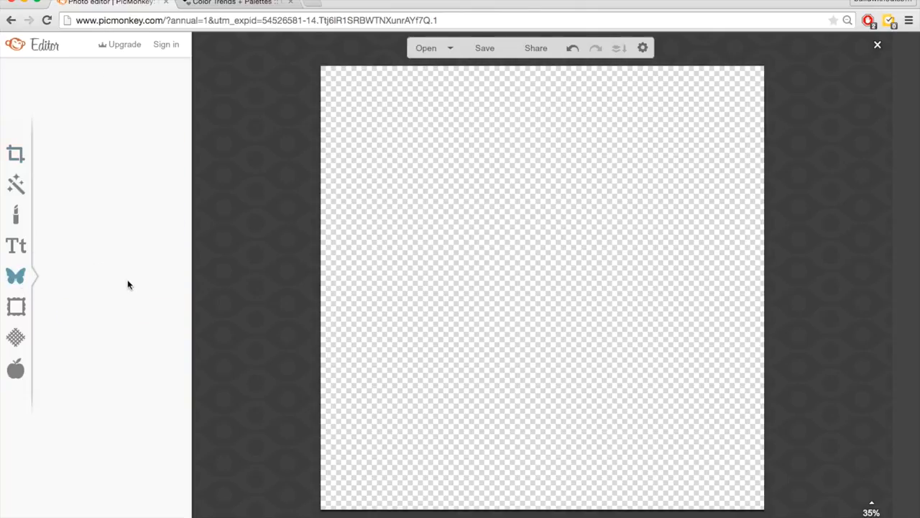
left_click_drag(186, 148, 185, 369)
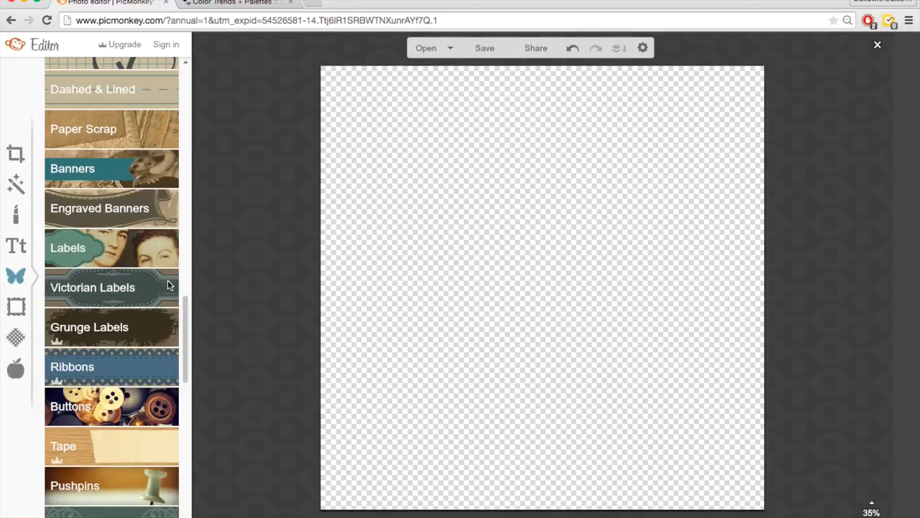
left_click(124, 252)
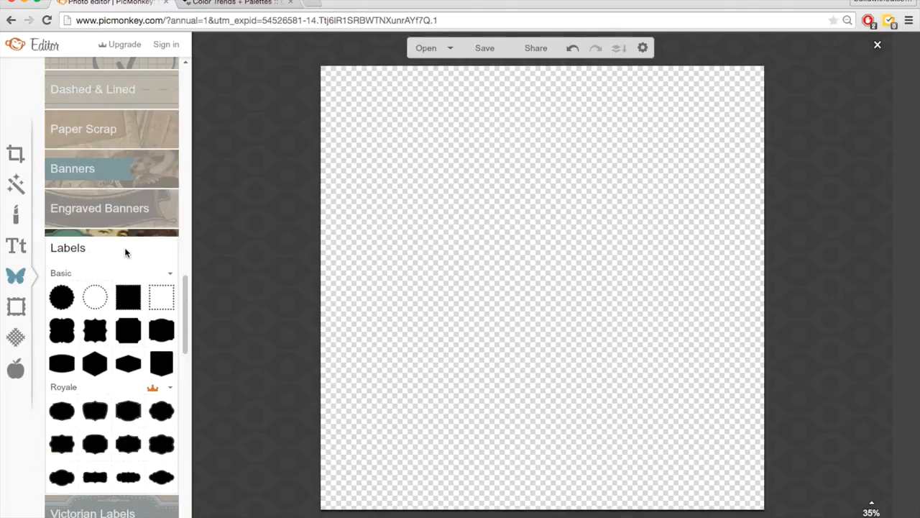
- Add a scalloped Basic label shape and enlarge it to nearly fill the canvas
left_click(96, 332)
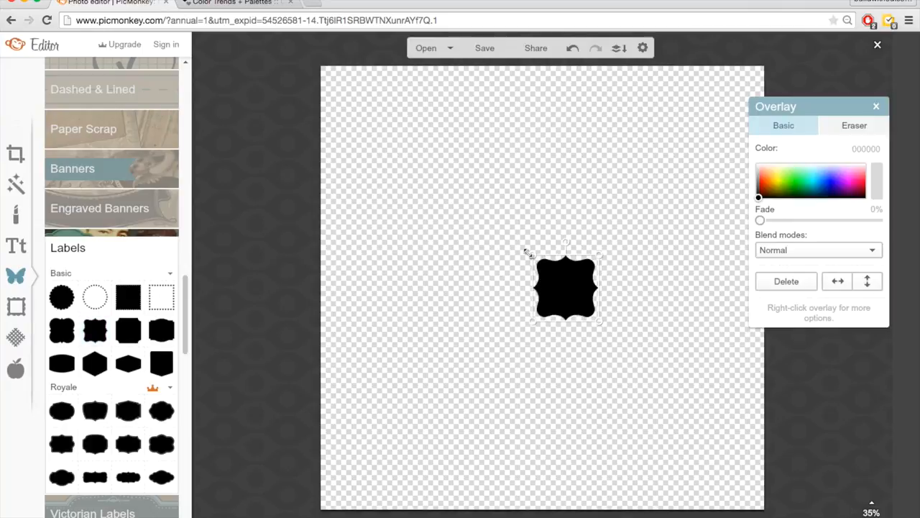
left_click_drag(531, 253, 303, 65)
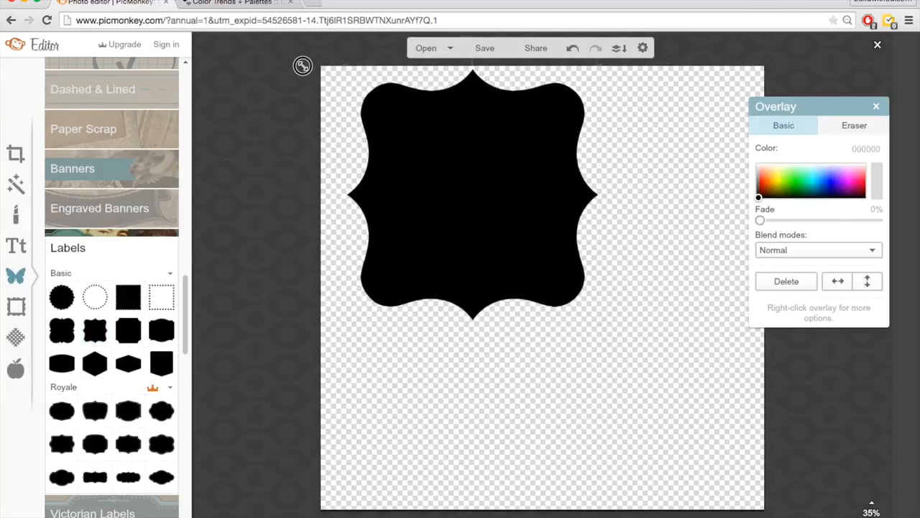
left_click_drag(463, 134, 450, 136)
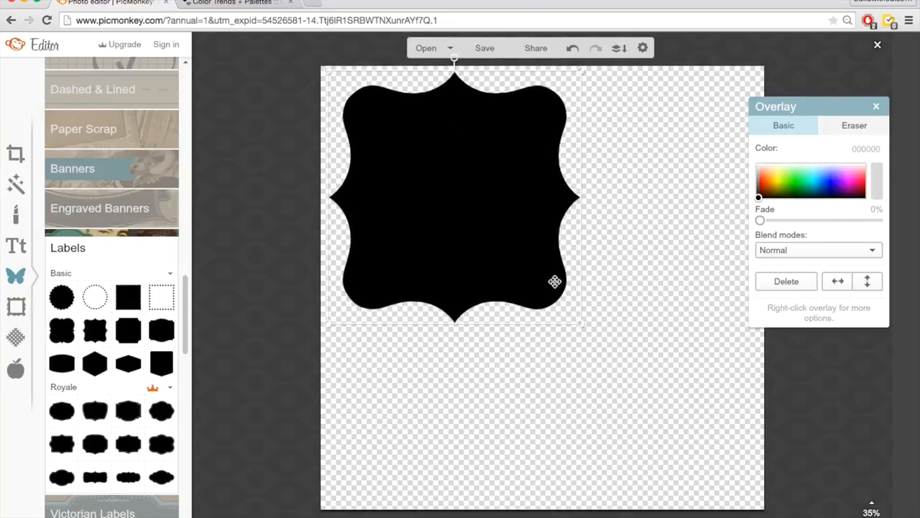
left_click_drag(582, 324, 775, 502)
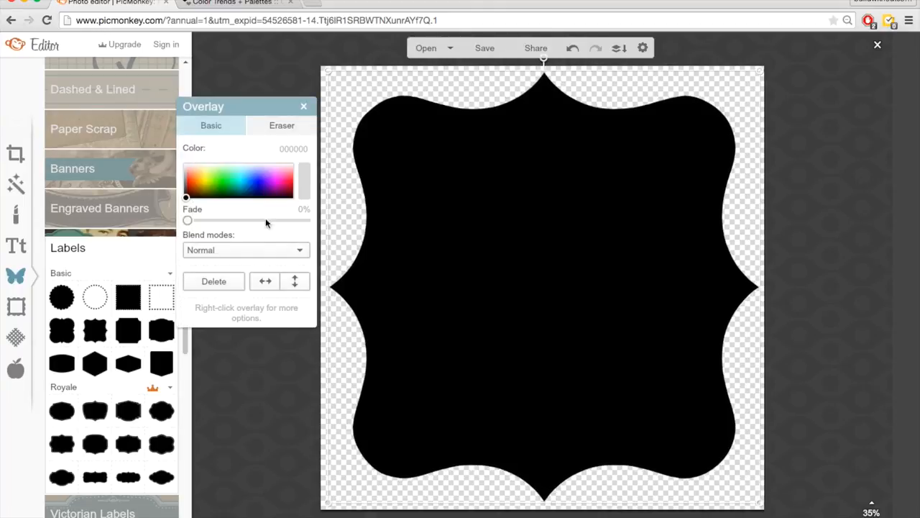
left_click(271, 402)
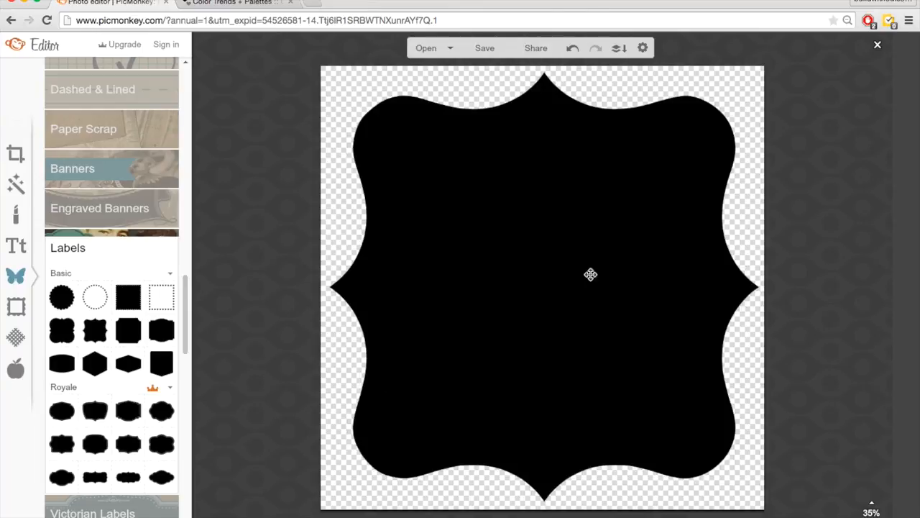
- Recolour the black label shape bright cyan (66ffff)
left_click(537, 280)
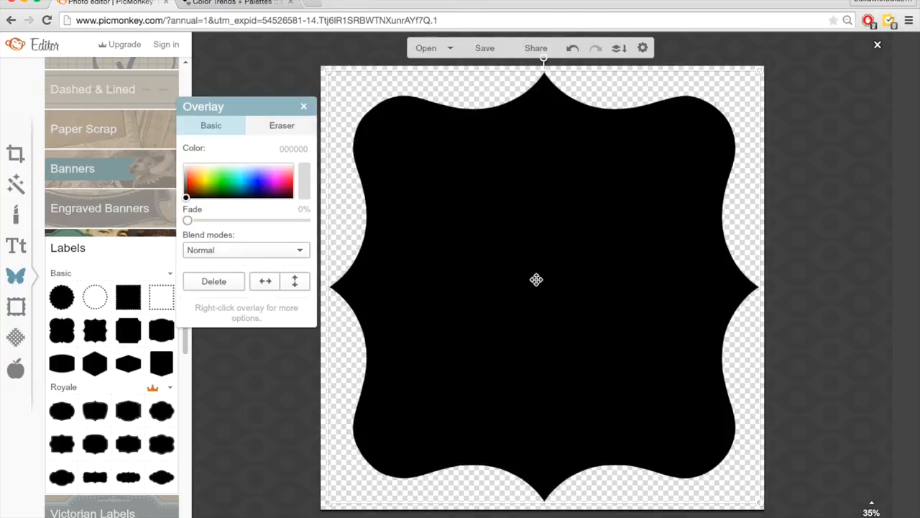
left_click(241, 174)
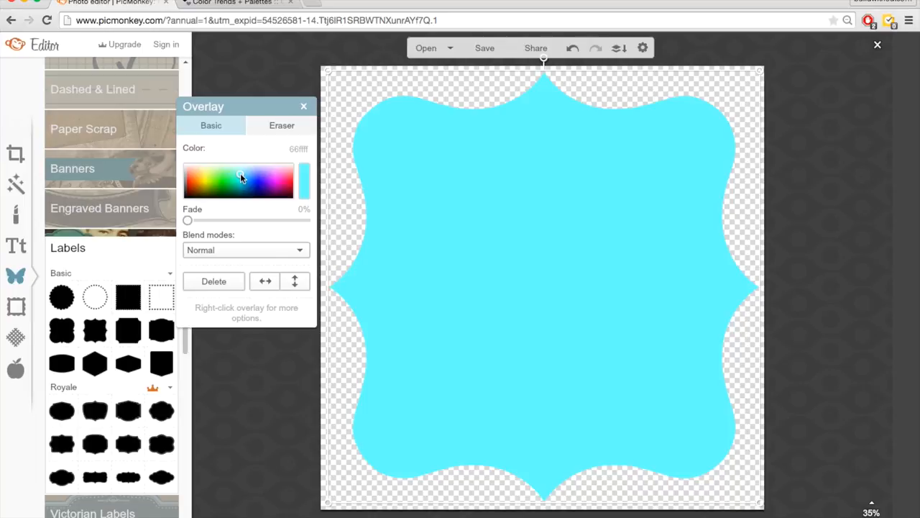
left_click(308, 88)
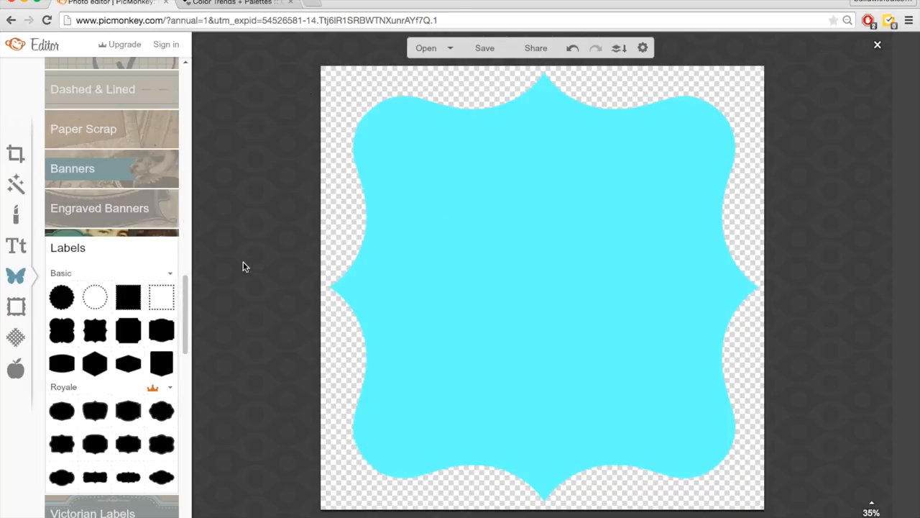
left_click(26, 248)
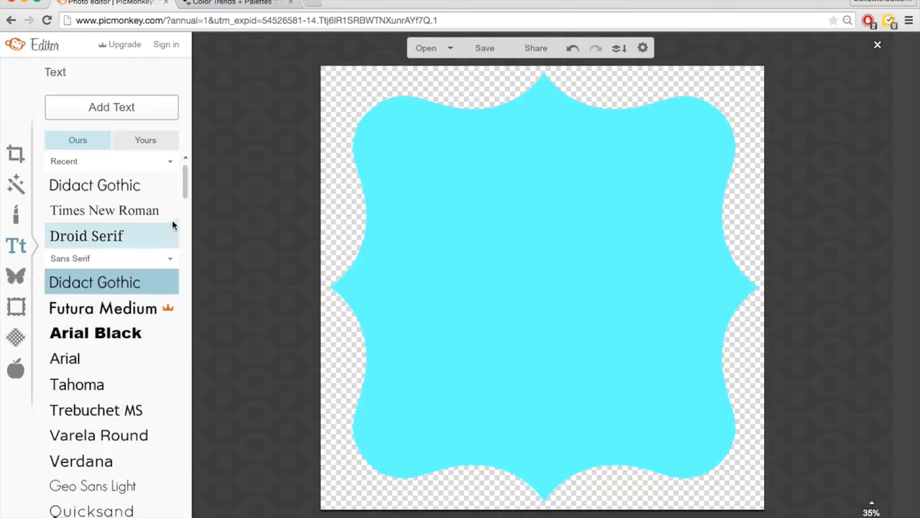
- Add a Times New Roman text box centred on the cyan label, ready to edit
left_click_drag(185, 188, 186, 232)
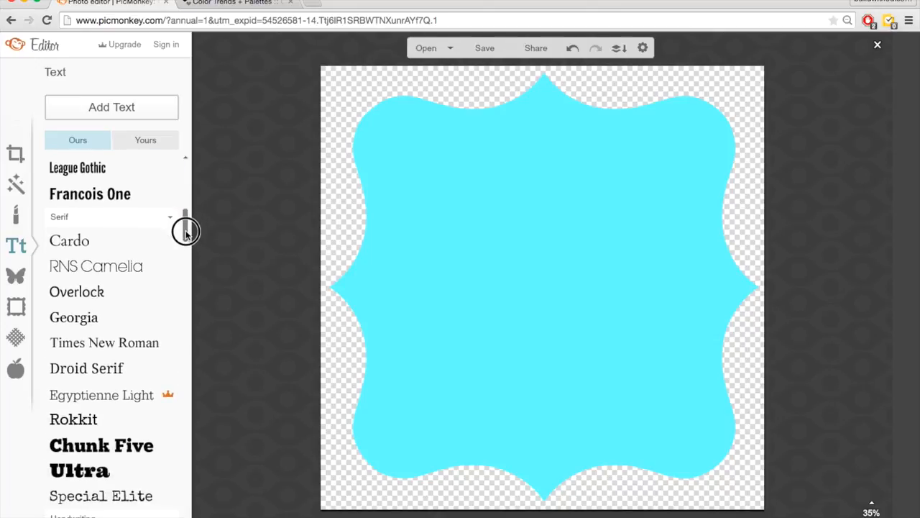
left_click(101, 348)
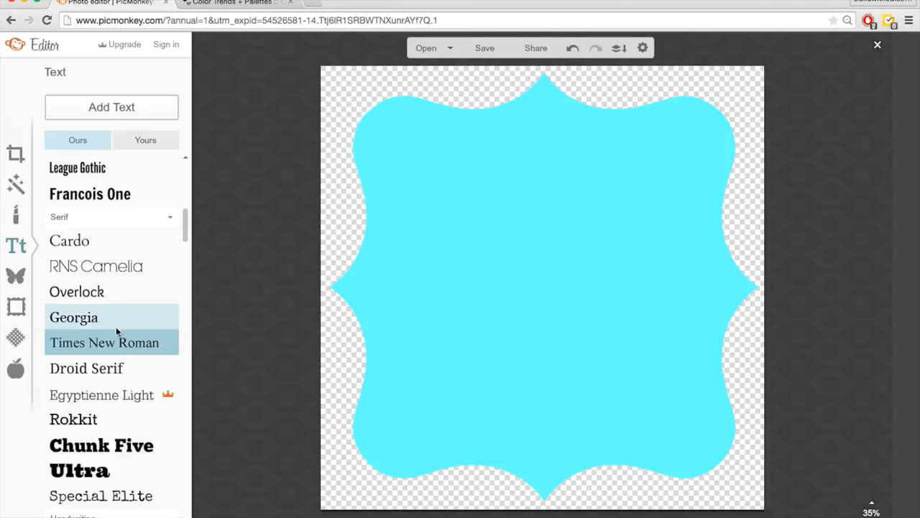
left_click(115, 107)
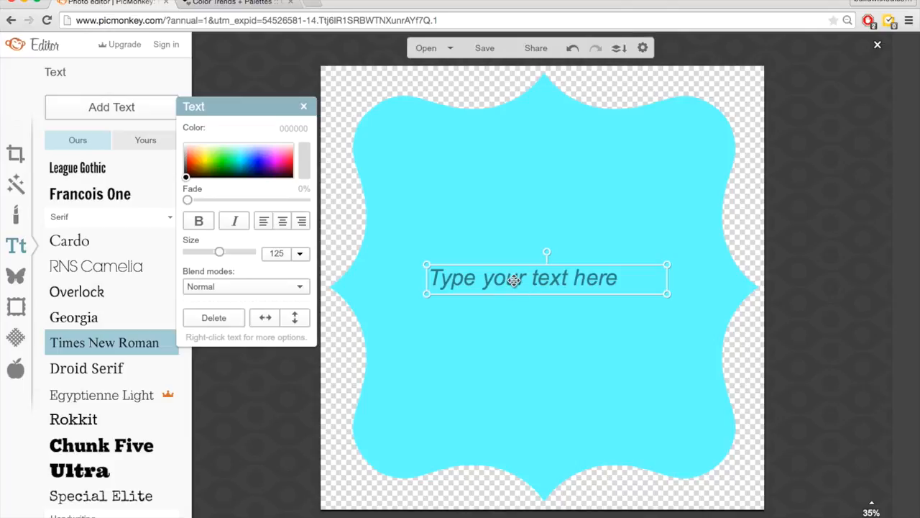
left_click(514, 280)
- Type a capital H in the text box and narrow the box
type("H")
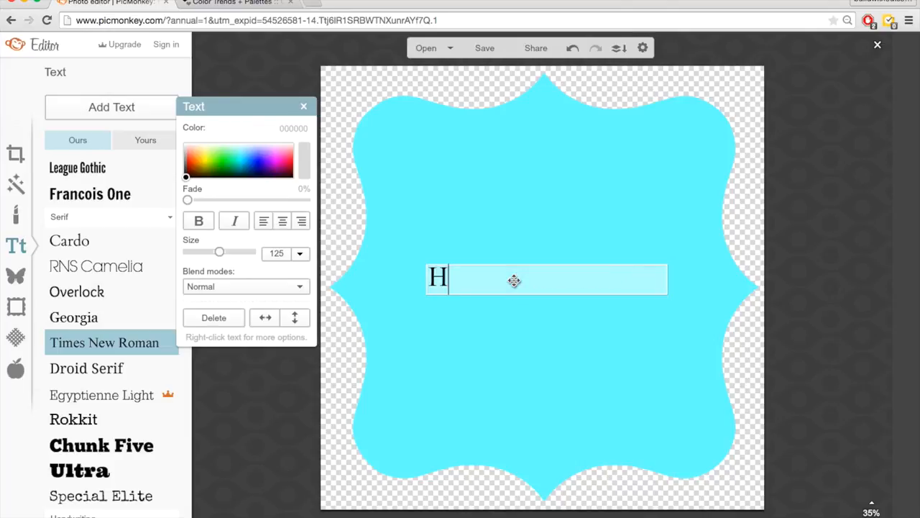
left_click(388, 232)
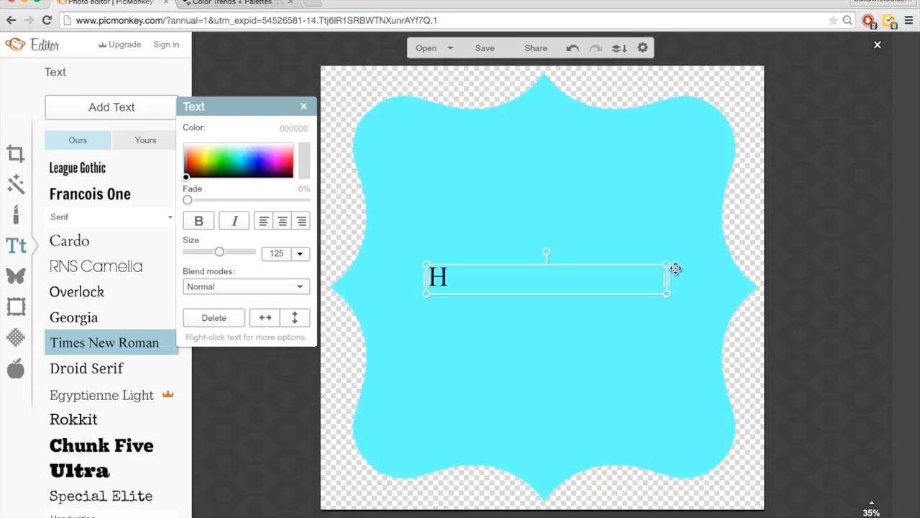
left_click_drag(667, 277, 453, 268)
left_click(453, 243)
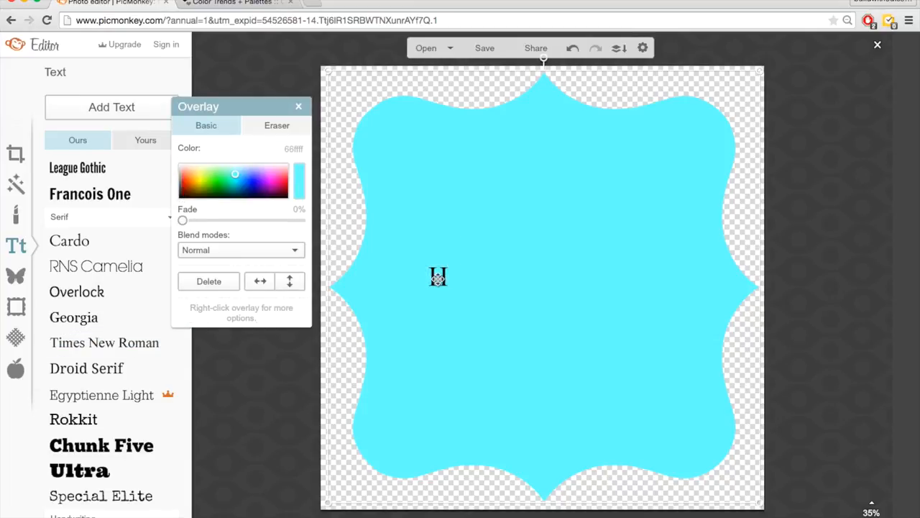
left_click(366, 347)
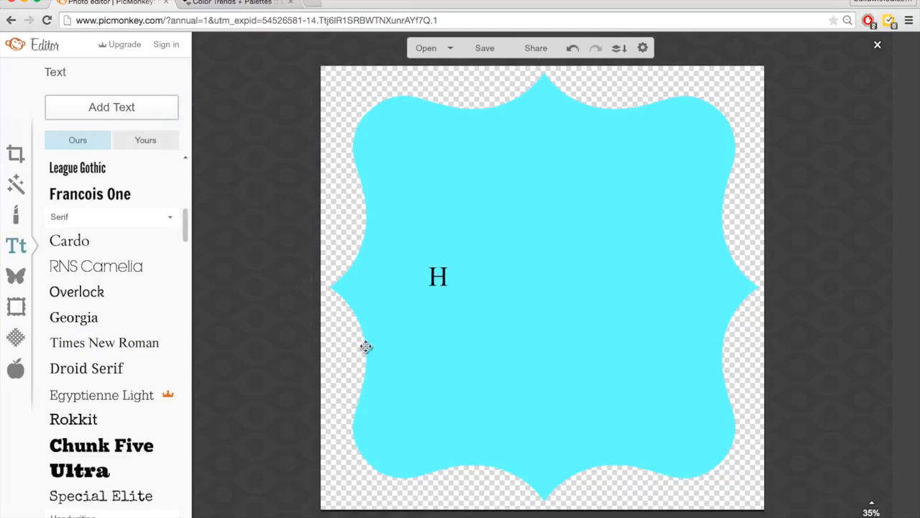
- Enlarge the black H to about size 1734 and centre it on the label
left_click(438, 274)
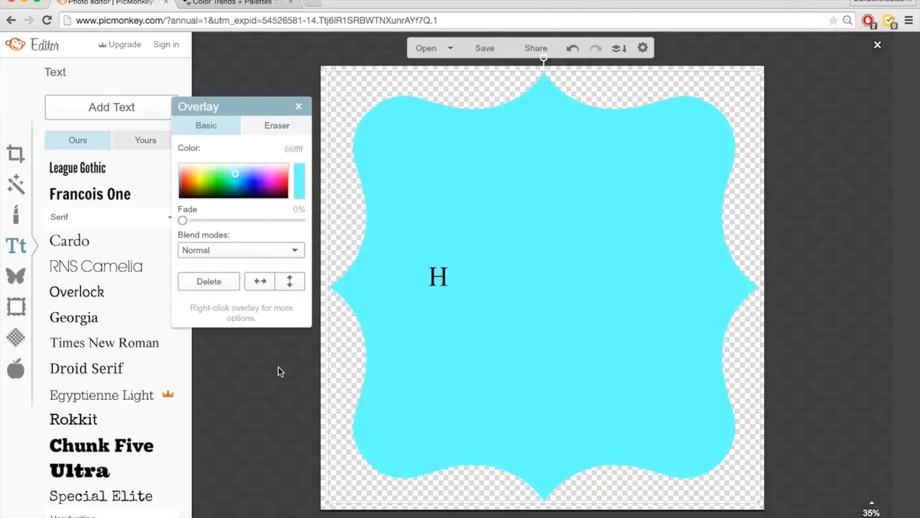
left_click(281, 371)
left_click(437, 275)
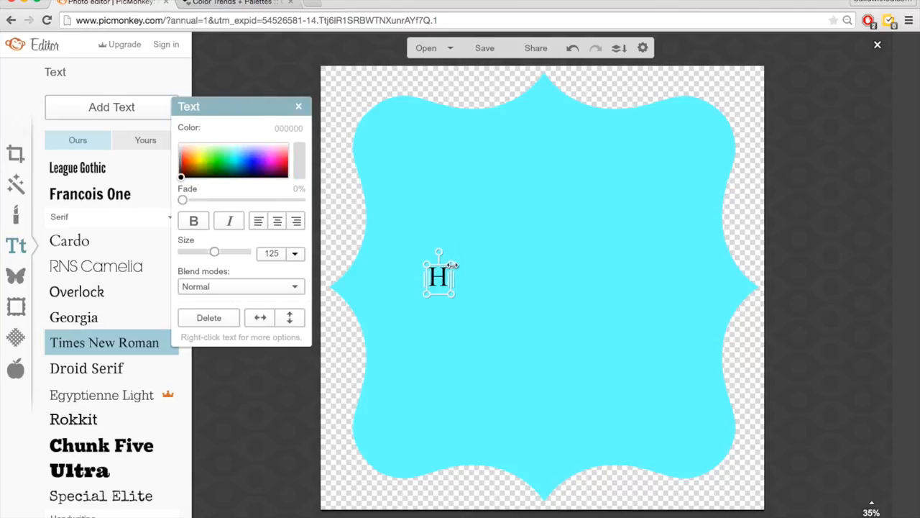
left_click_drag(452, 263, 657, 105)
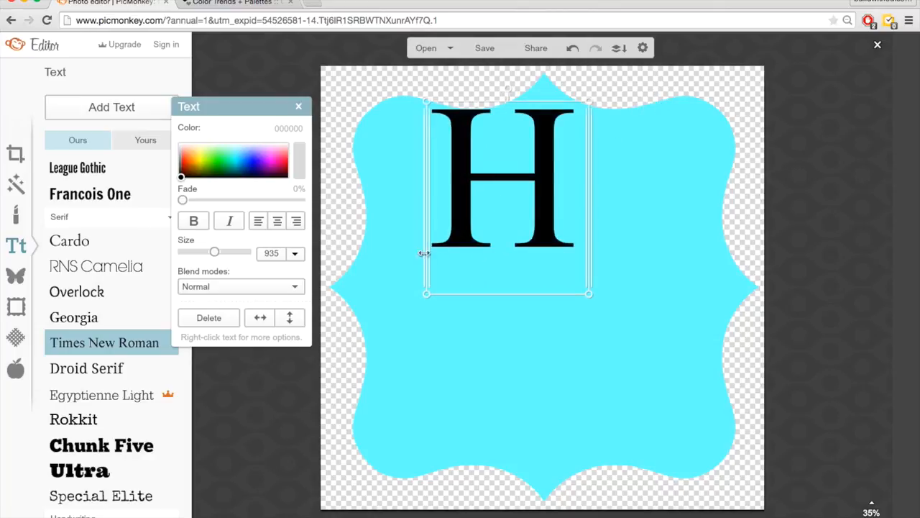
left_click_drag(590, 294, 752, 450)
left_click_drag(635, 259, 611, 306)
left_click(807, 287)
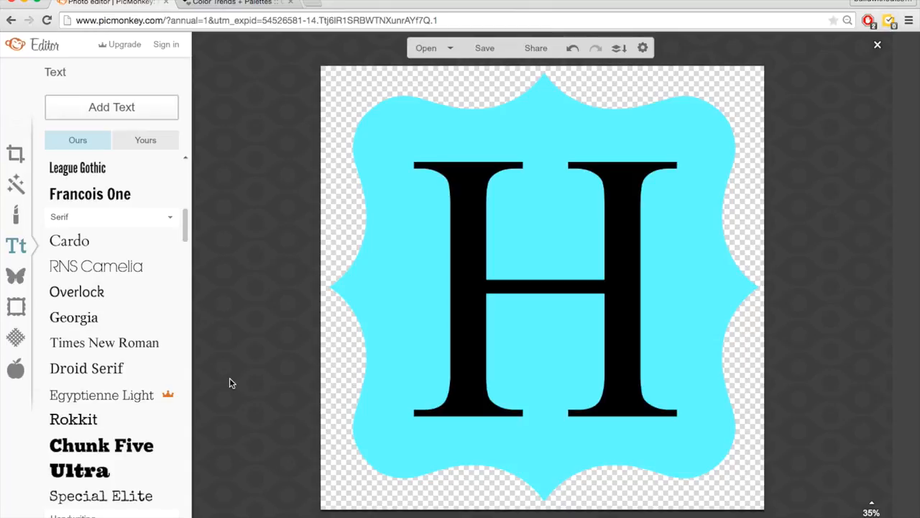
left_click(238, 3)
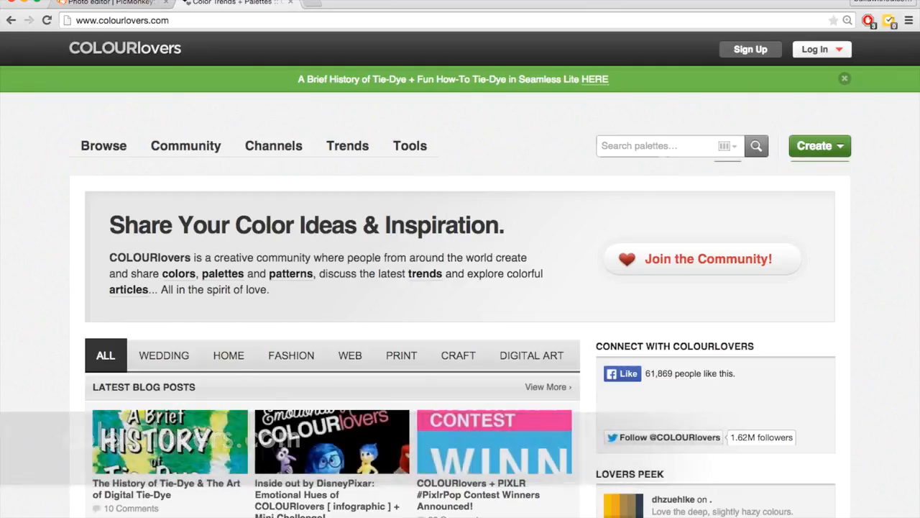
- On COLOURlovers, search 'weddings' palettes, open An Old Friend and select Old Green hex B6D8C0
left_click(626, 152)
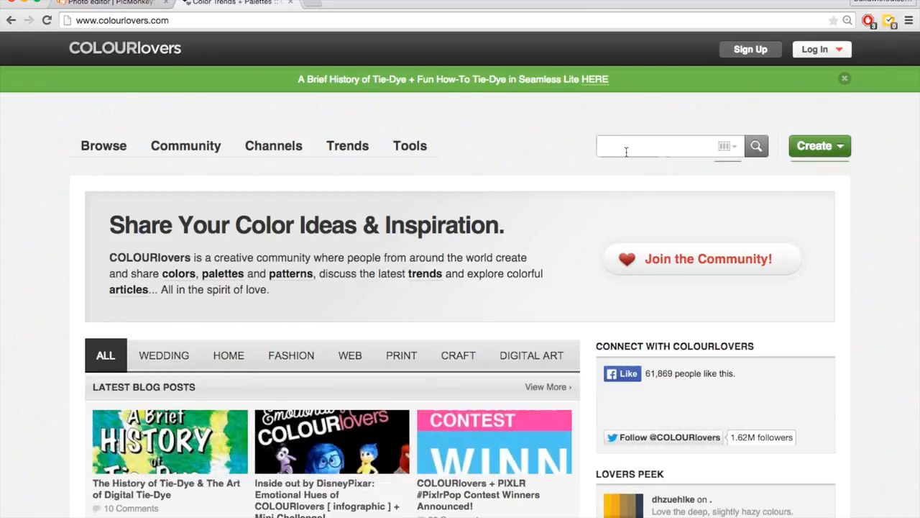
type("weddings")
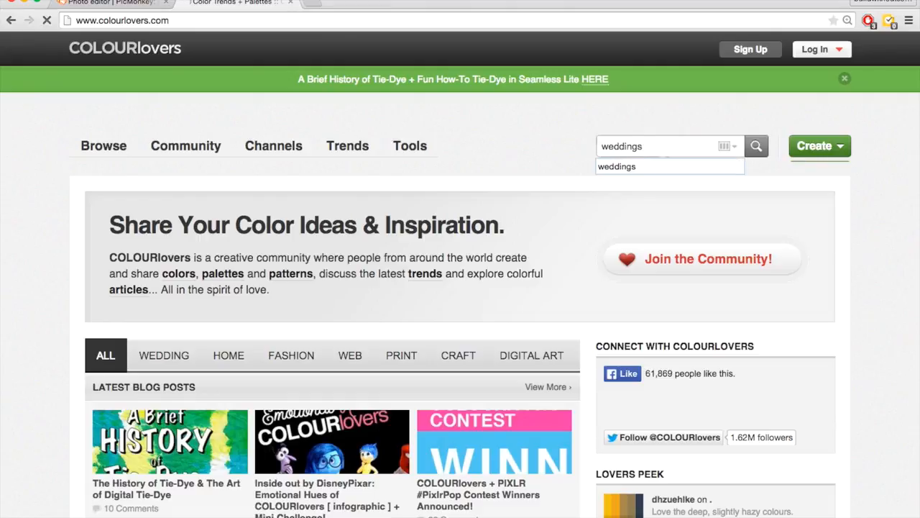
key("Return")
scroll(11, 291, "down", 10)
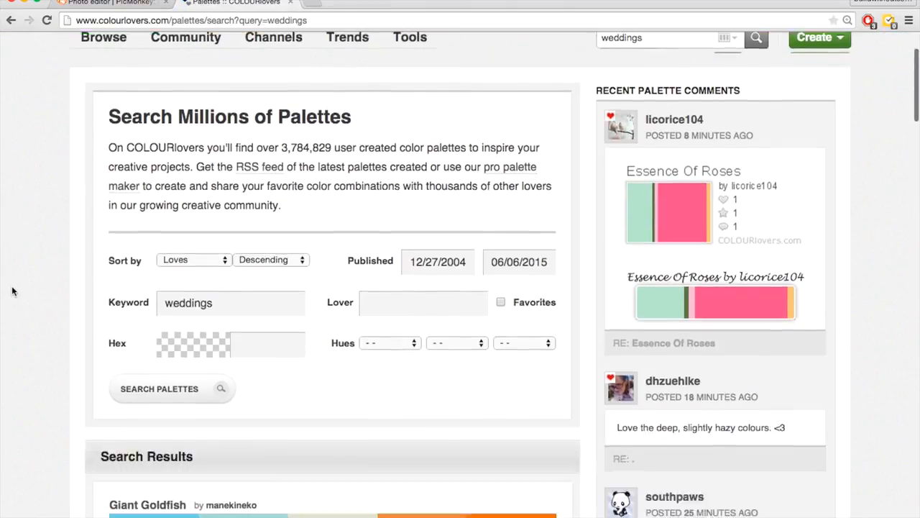
scroll(12, 291, "down", 8)
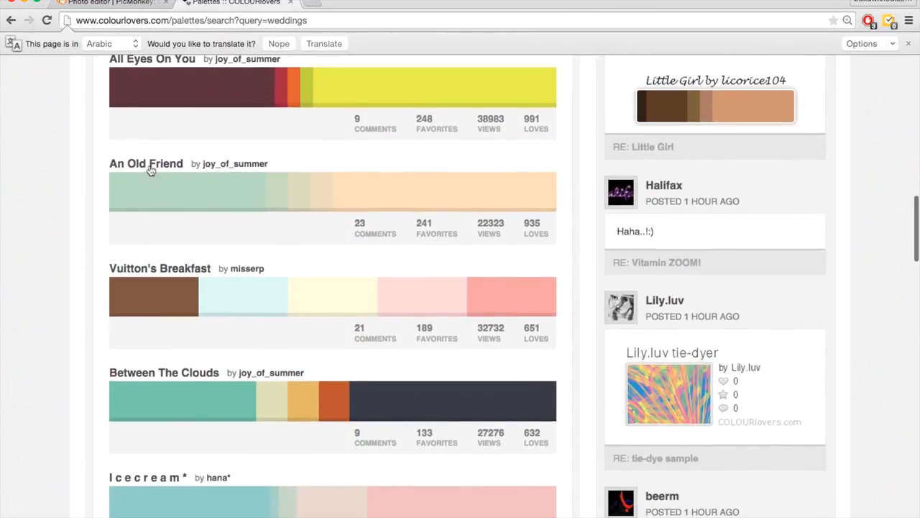
left_click(148, 164)
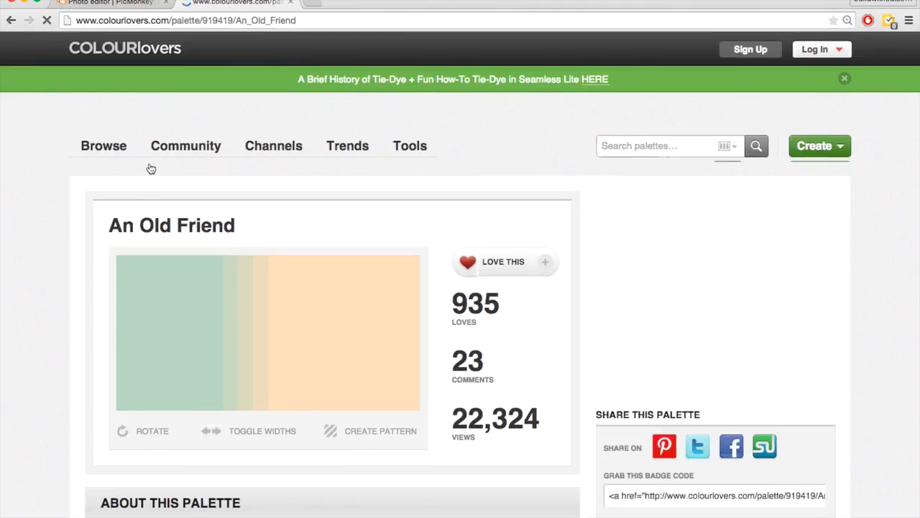
scroll(48, 302, "down", 3)
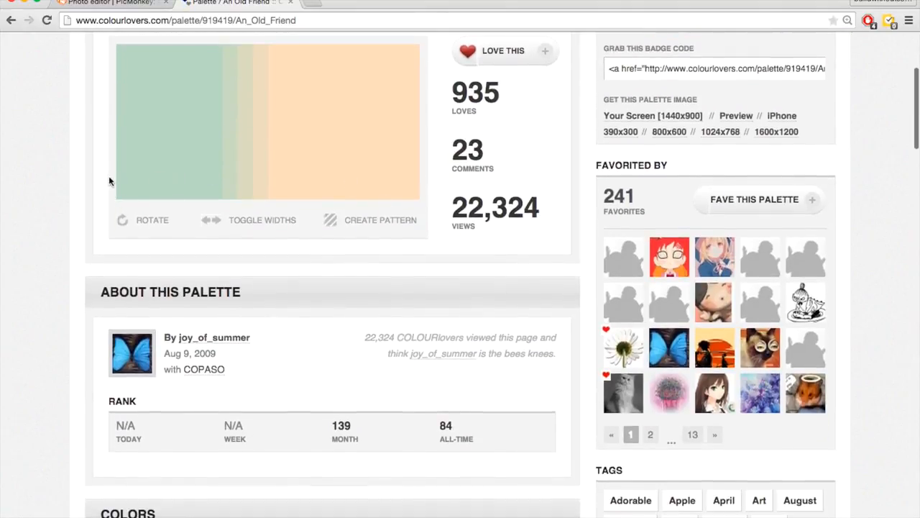
scroll(54, 209, "down", 6)
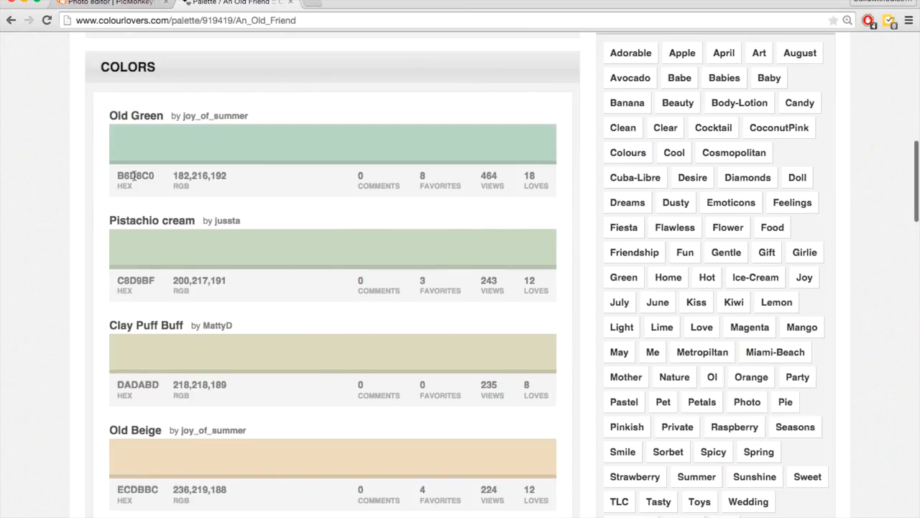
double_click(133, 176)
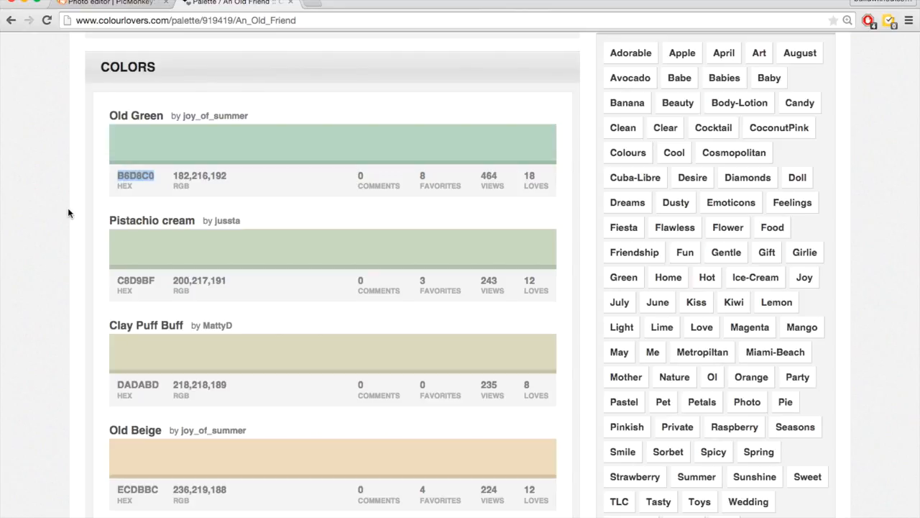
key("ctrl+shift+Tab")
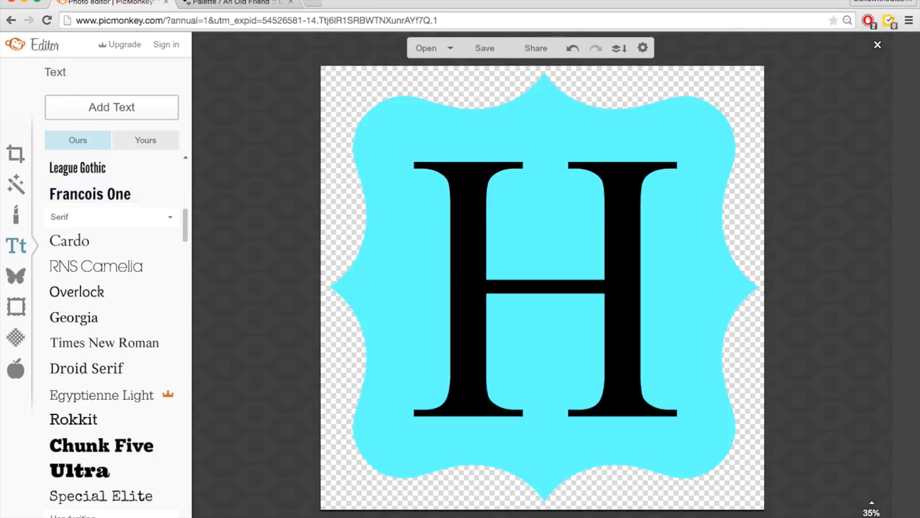
- Recolour the label shape sage green, hex B6D8C0
left_click(368, 217)
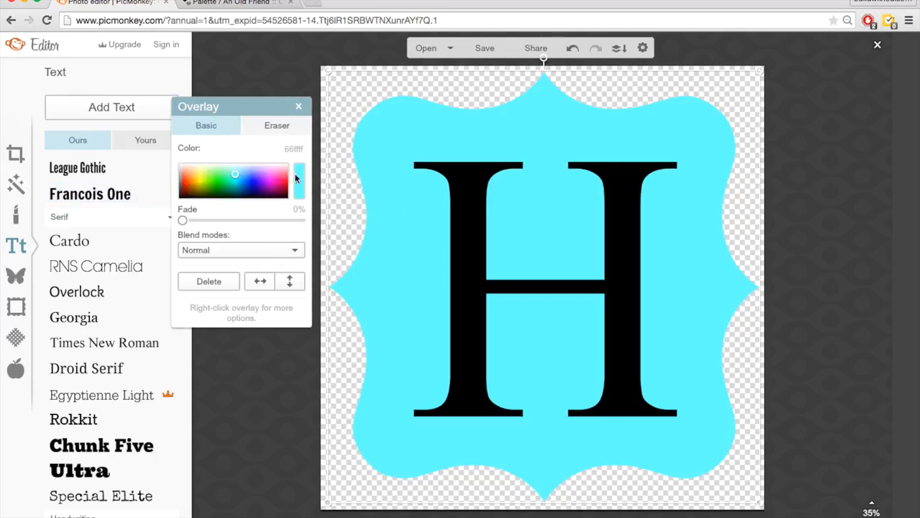
left_click(293, 148)
type("B6D8C0")
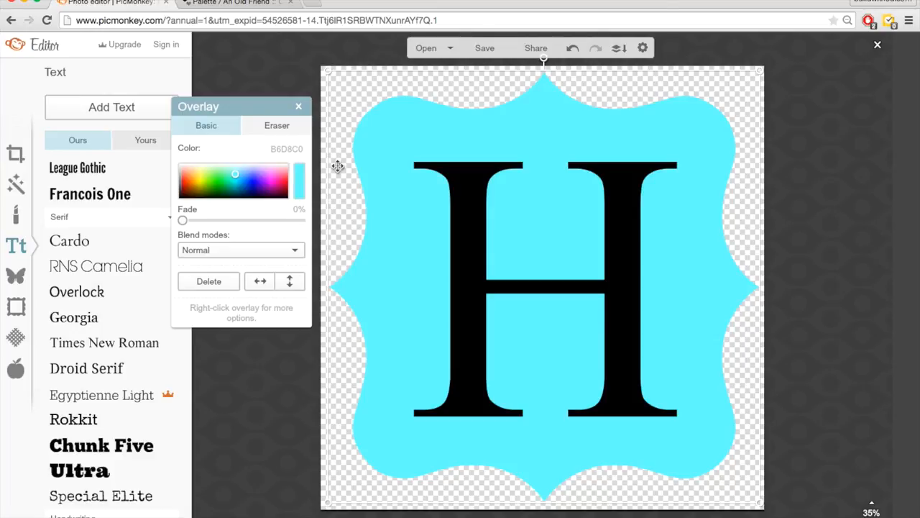
key("Return")
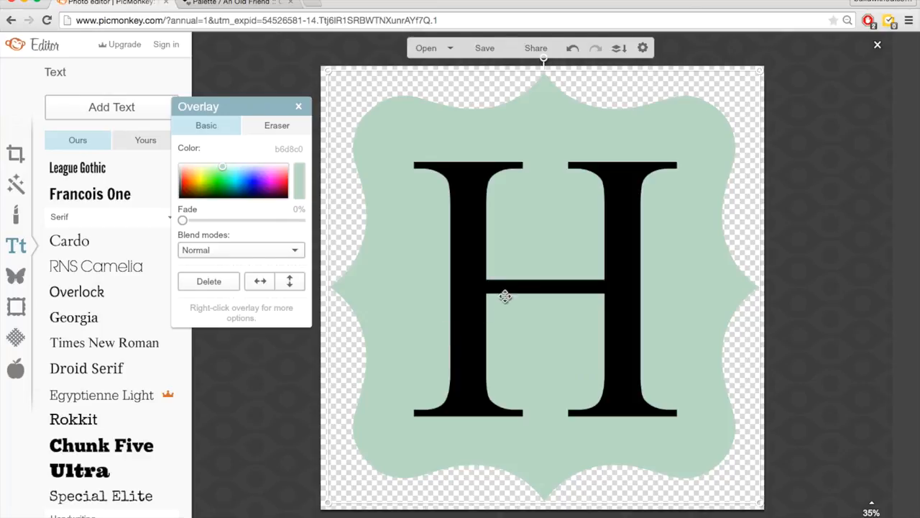
left_click(821, 228)
- Colour the letter H peach using the FEDCBA hex copied from COLOURlovers
left_click(613, 291)
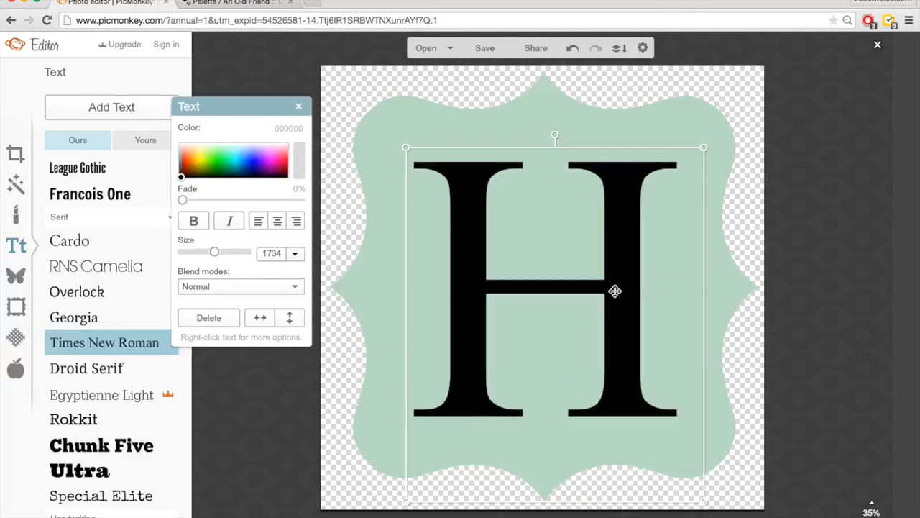
key("ctrl+Tab")
scroll(241, 331, "down", 5)
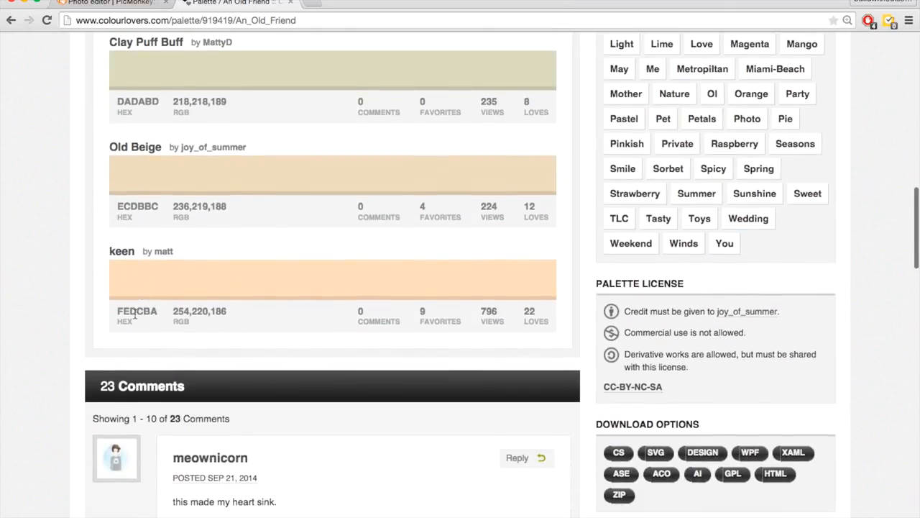
double_click(135, 312)
key("ctrl+c")
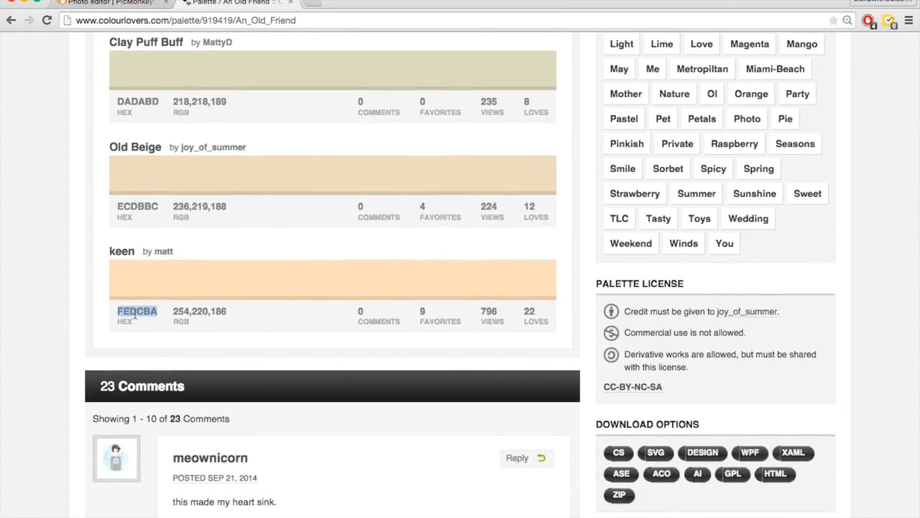
key("ctrl+shift+Tab")
left_click(295, 127)
key("ctrl+v")
key("Return")
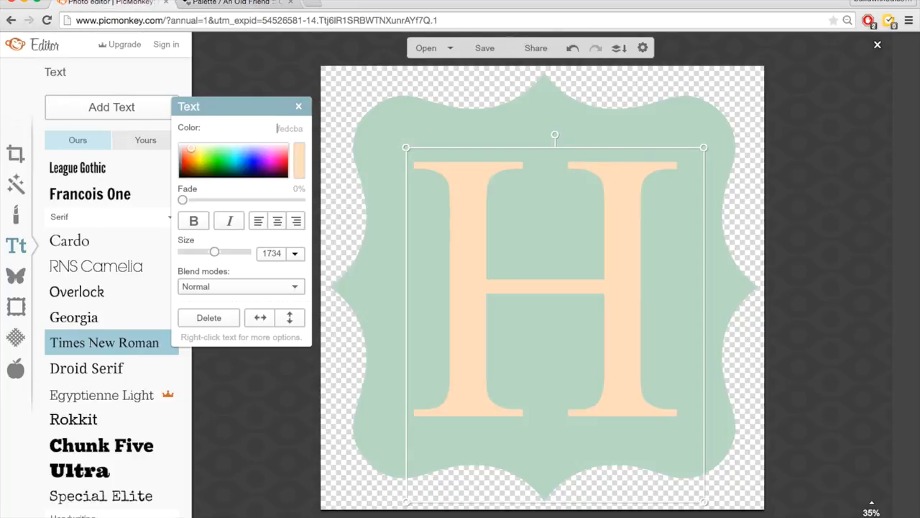
left_click(299, 79)
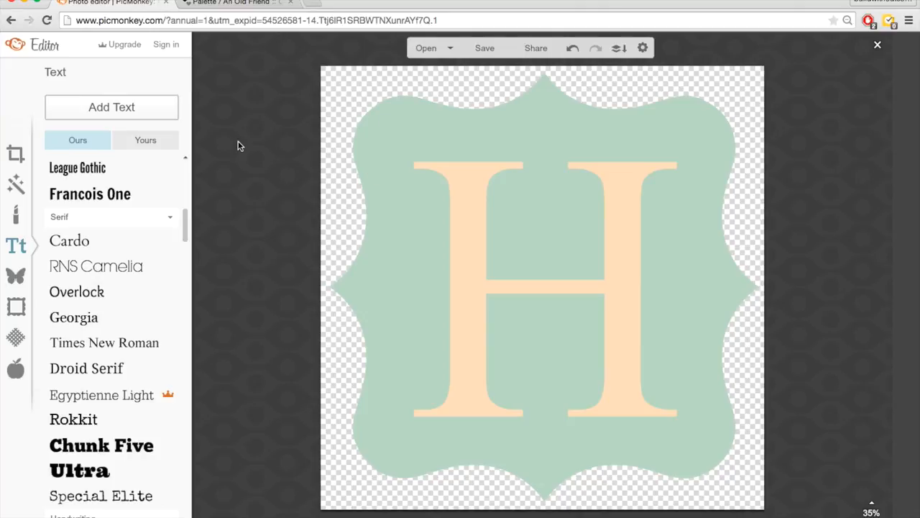
left_click(233, 2)
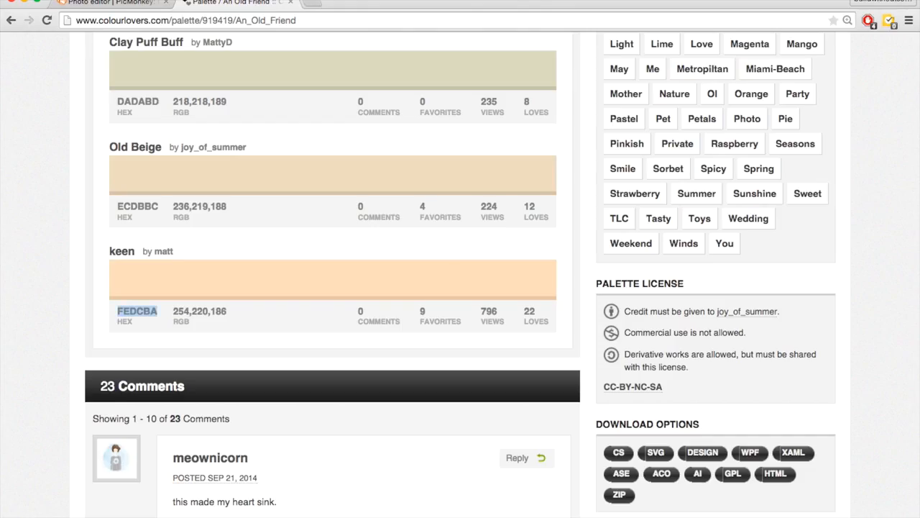
scroll(37, 173, "up", 5)
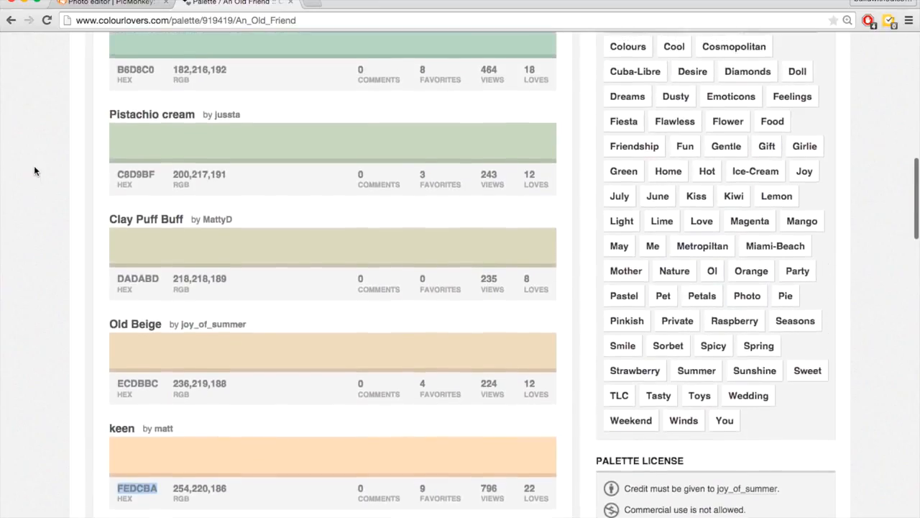
scroll(33, 166, "up", 6)
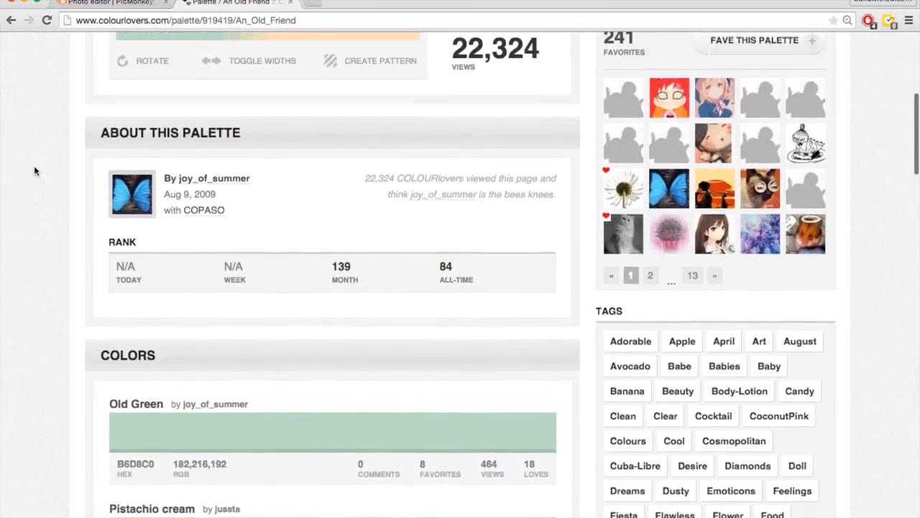
scroll(34, 170, "up", 3)
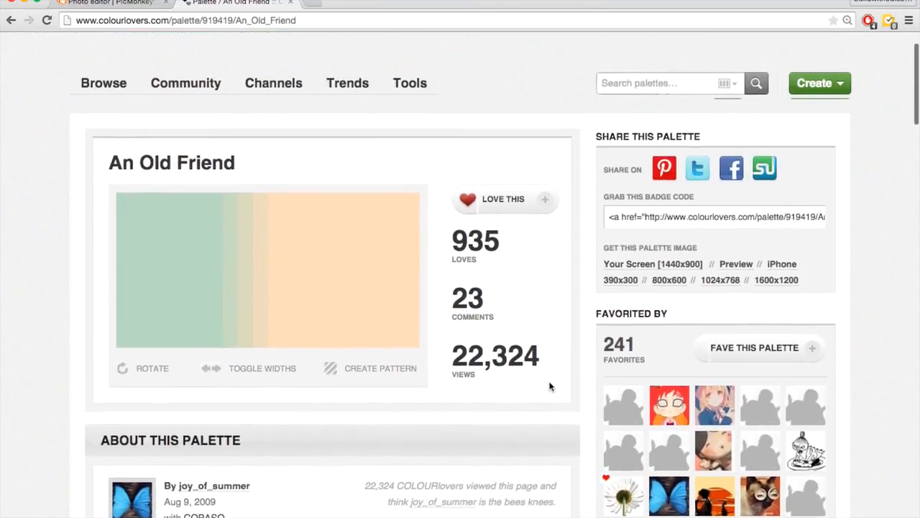
double_click(490, 352)
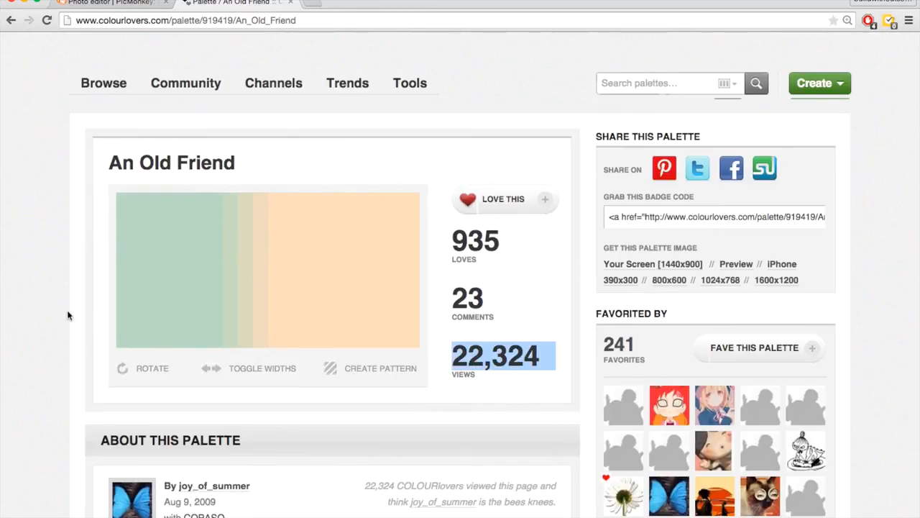
left_click(39, 310)
scroll(40, 311, "up", 2)
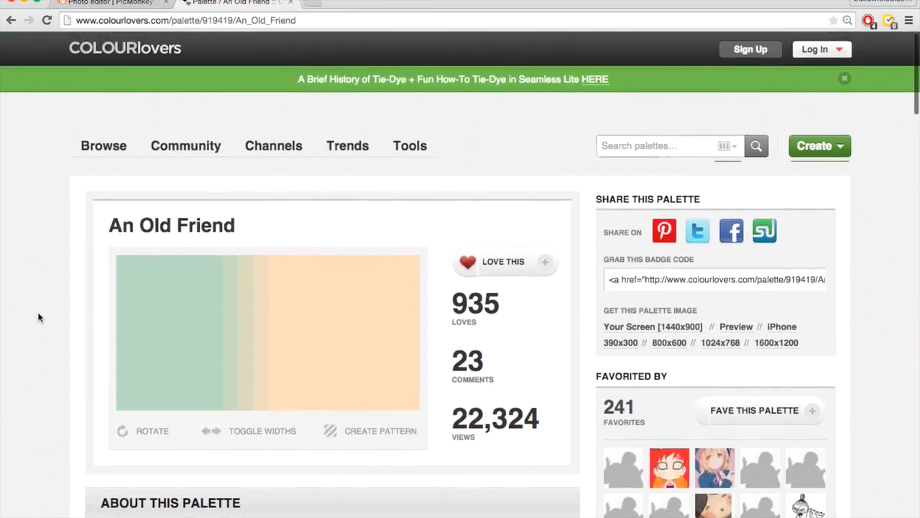
left_click(108, 2)
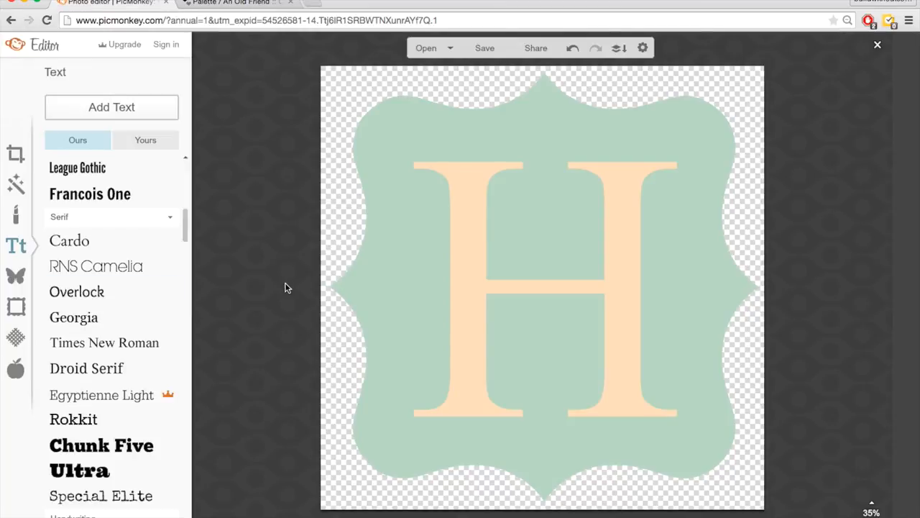
- Save the 2000 x 2000 logo to the computer as 'Letter based logo' PNG
left_click(485, 48)
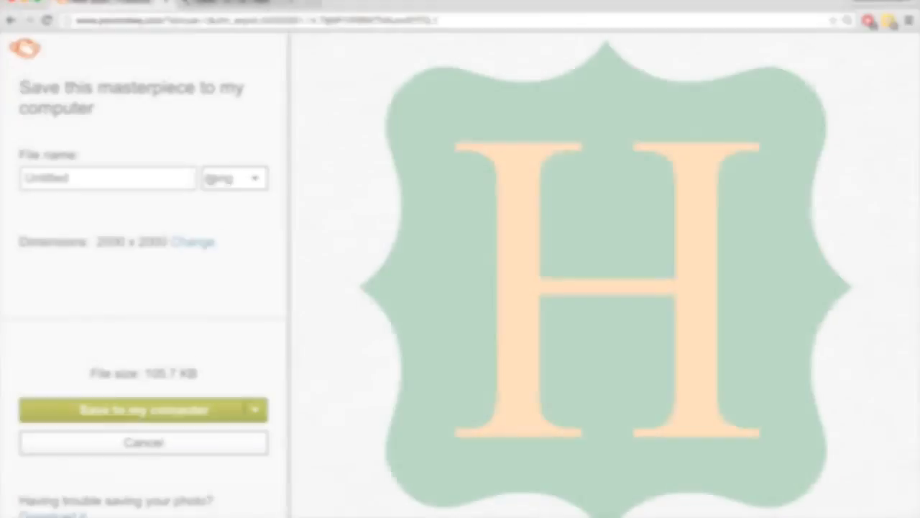
double_click(89, 177)
type("Letter based logo")
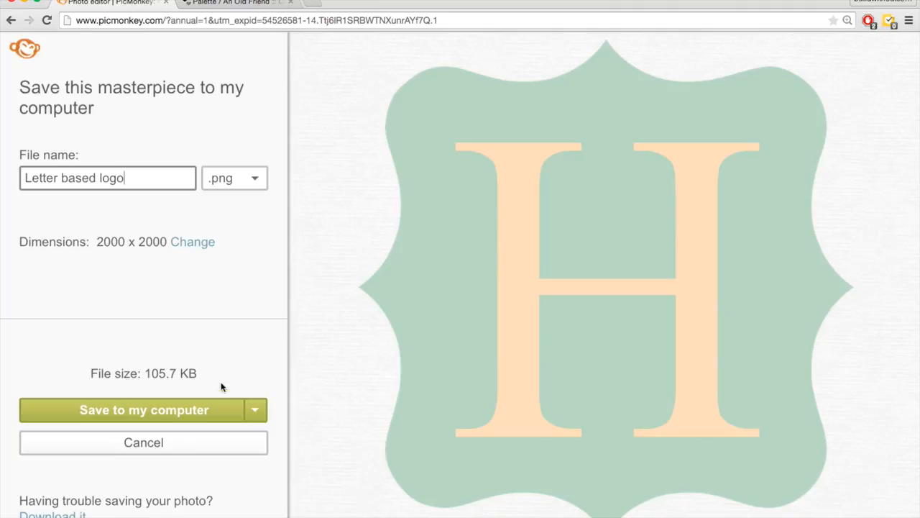
left_click(208, 412)
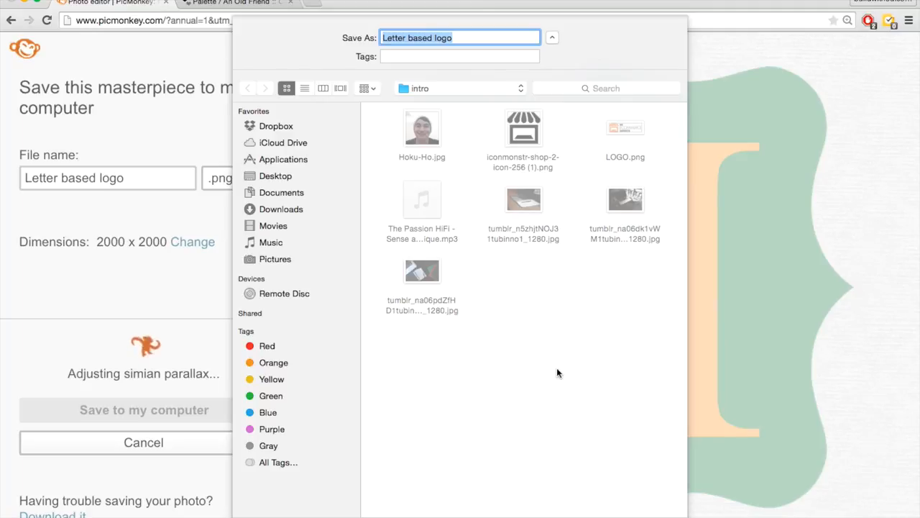
key("Return")
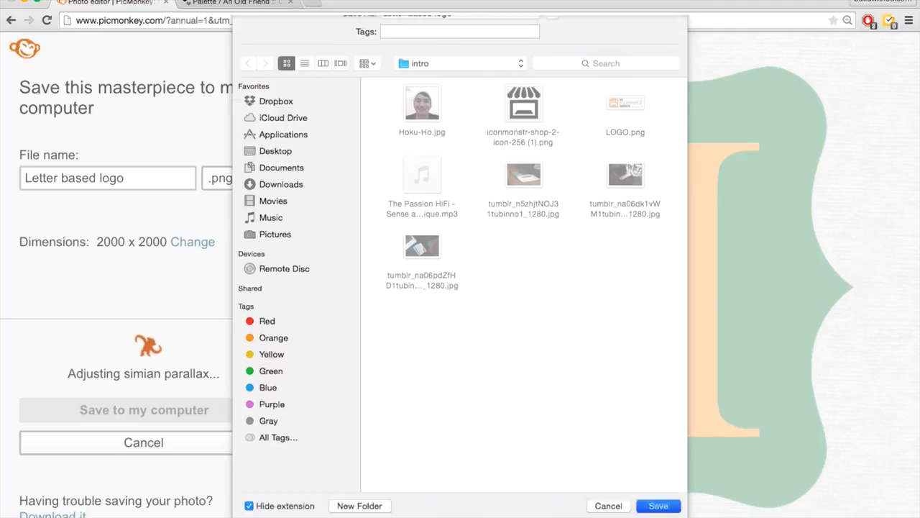